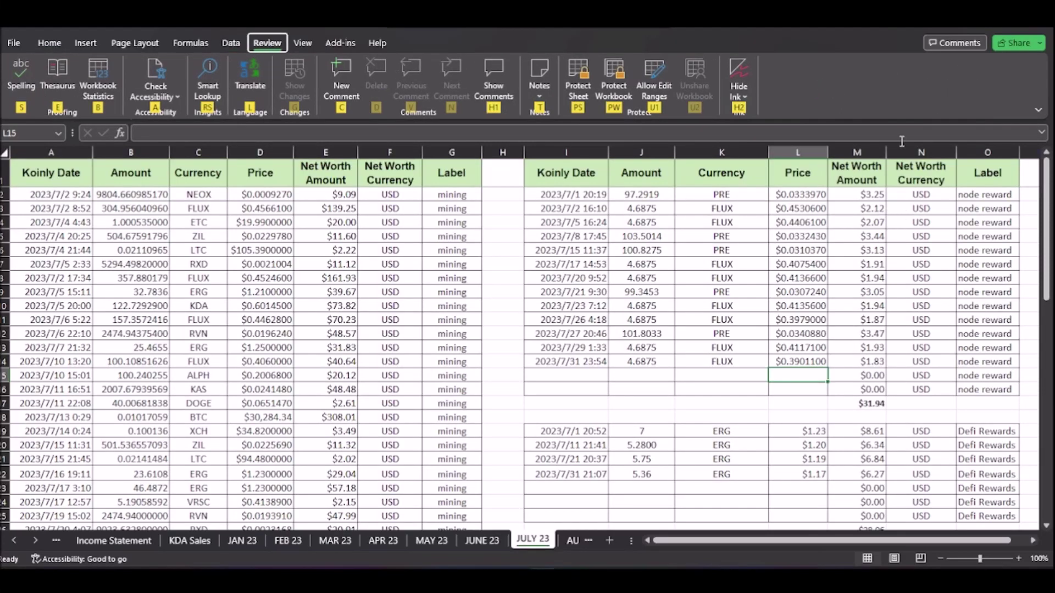
Step: Dismiss the shortcut hints and check the FLUX entry in C3 and ERG entries in C9, C13, C22 and C23
left_click(852, 91)
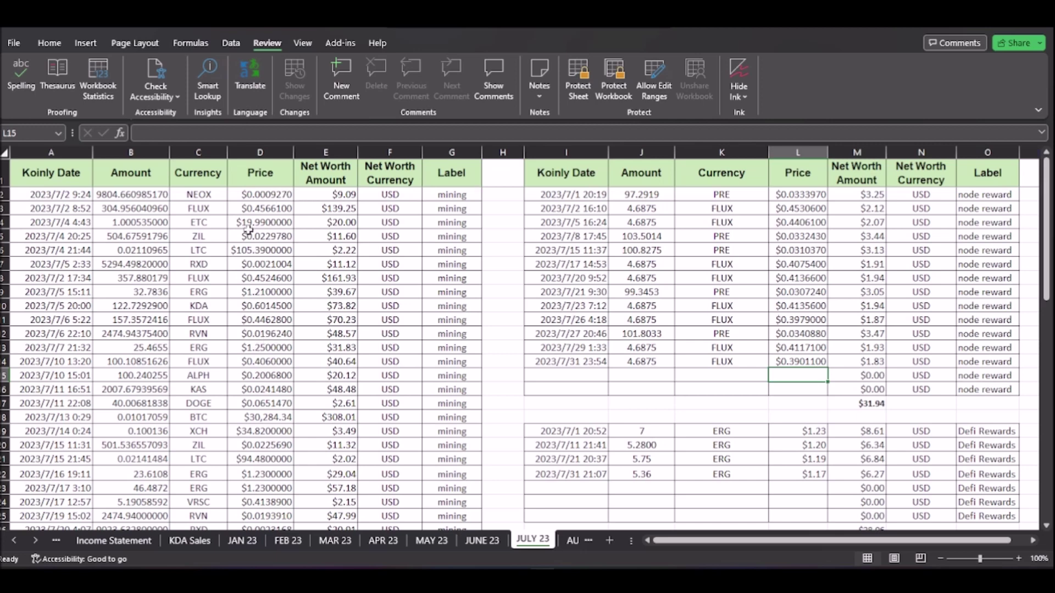
left_click(201, 208)
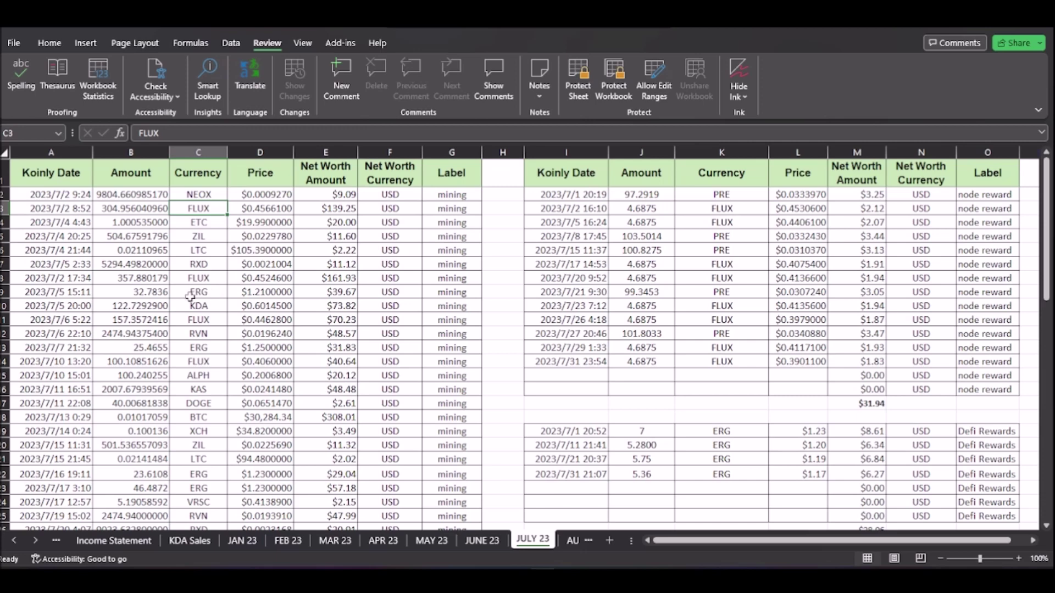
left_click(197, 292)
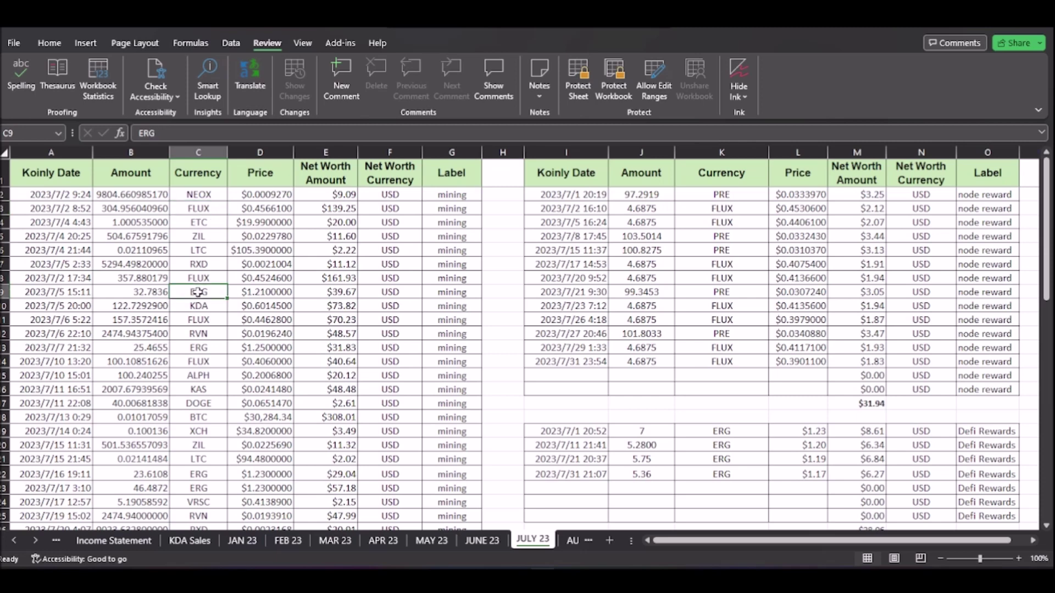
left_click(214, 348)
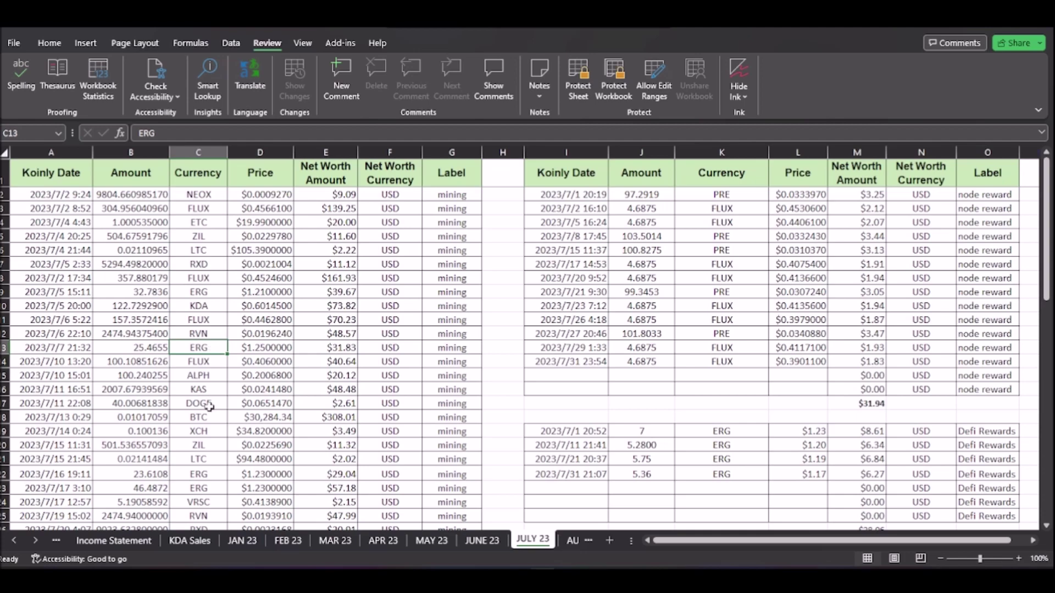
left_click(212, 476)
left_click(212, 487)
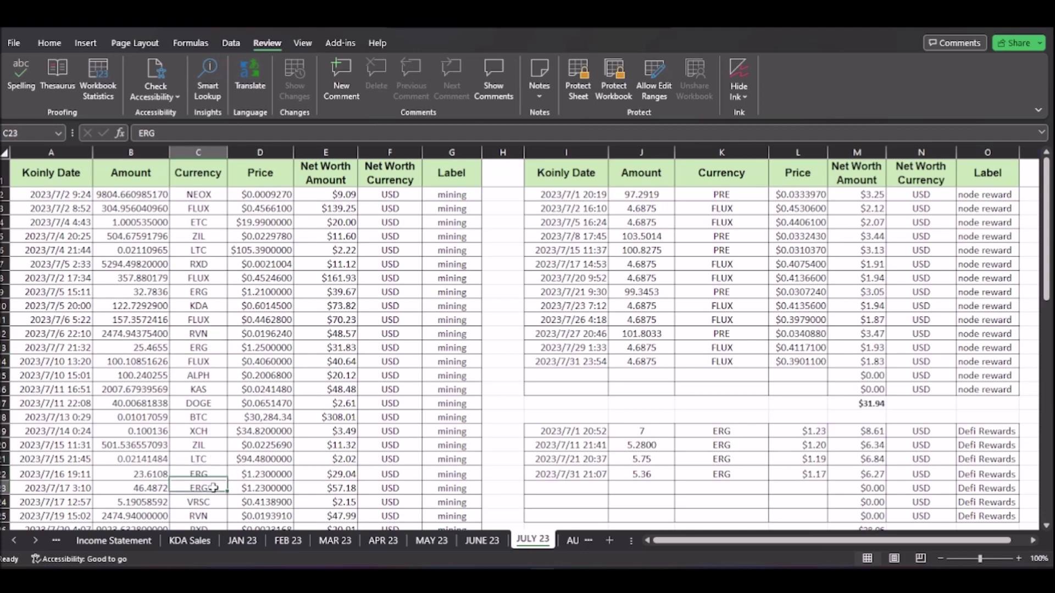
Step: Check the ERG entry in C29 and move down to the $1,776.62 total income row
scroll(207, 451, "down", 2)
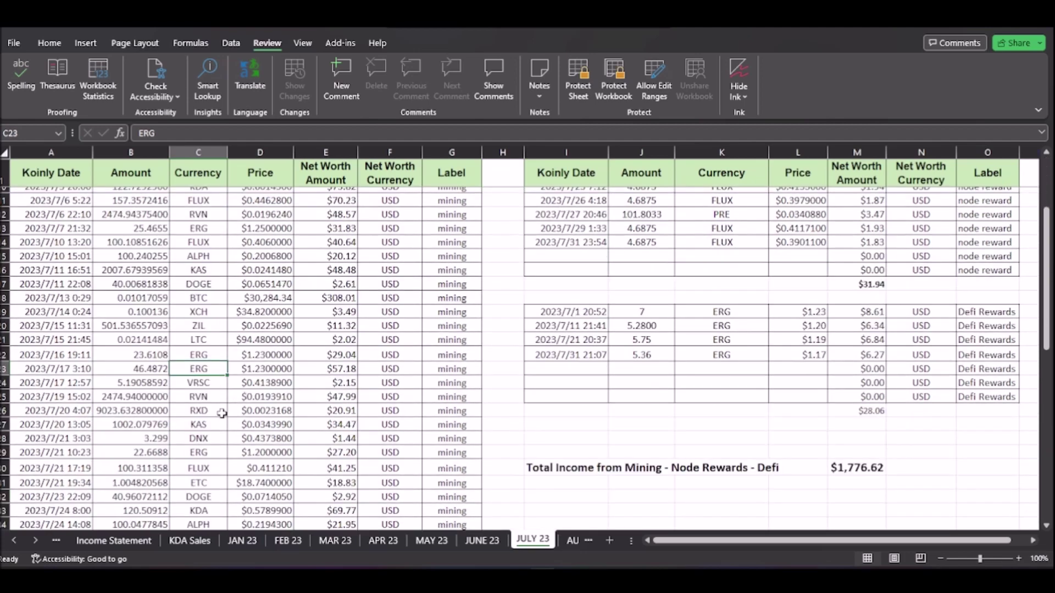
scroll(232, 389, "down", 1)
left_click(209, 453)
scroll(209, 453, "down", 2)
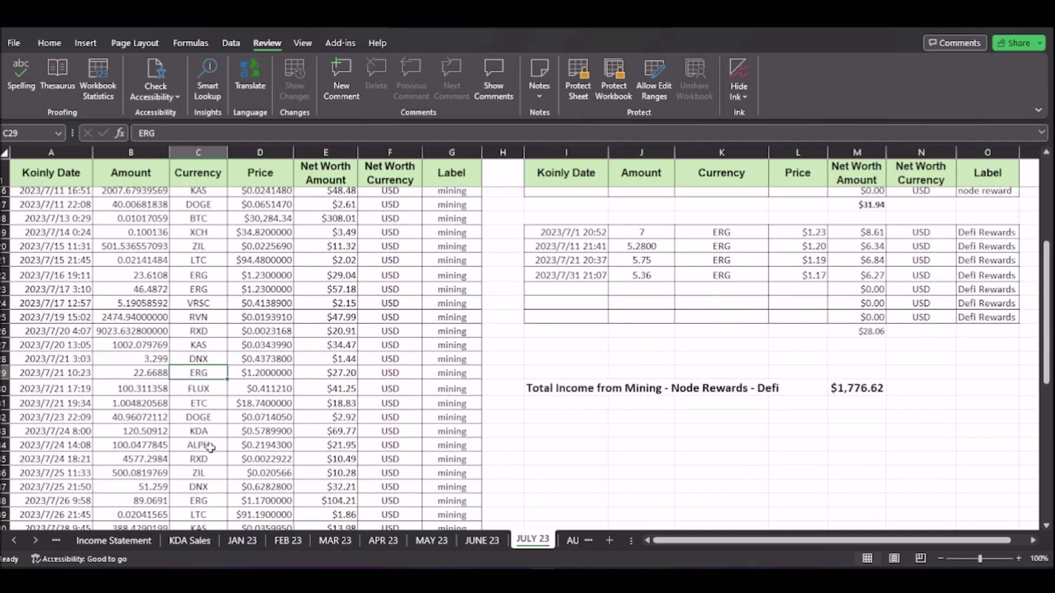
scroll(236, 442, "down", 2)
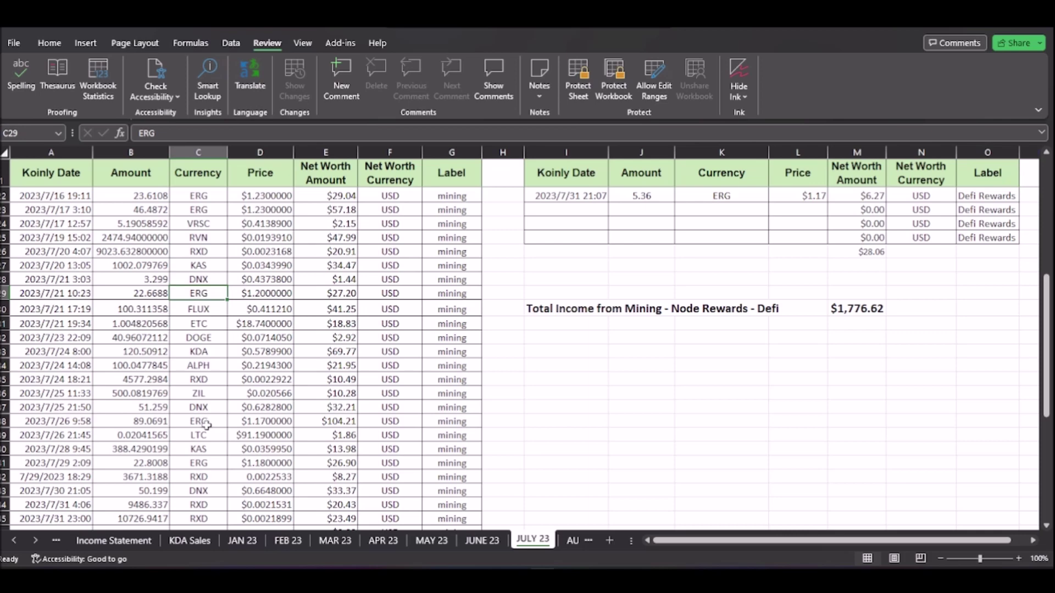
scroll(206, 424, "down", 1)
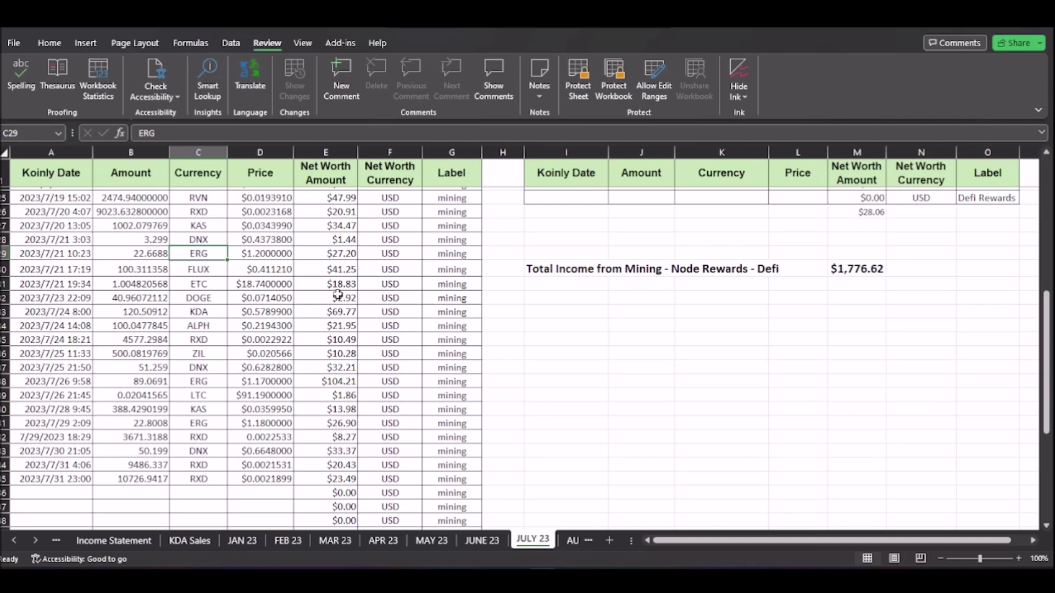
Step: Return to the top of the JULY 23 sheet and switch over to the browser
scroll(337, 294, "up", 8)
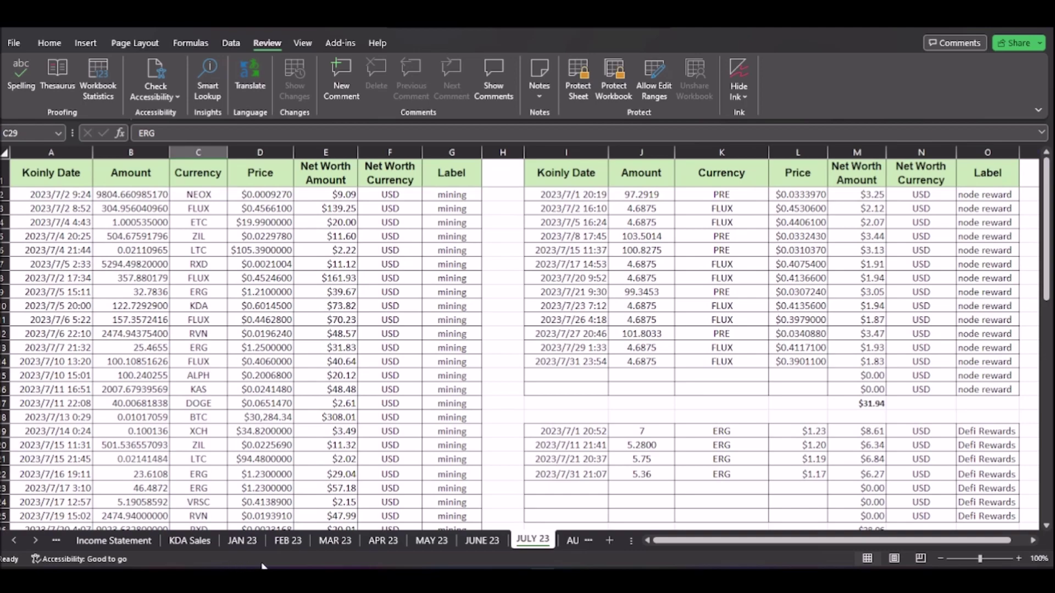
key("alt+Tab")
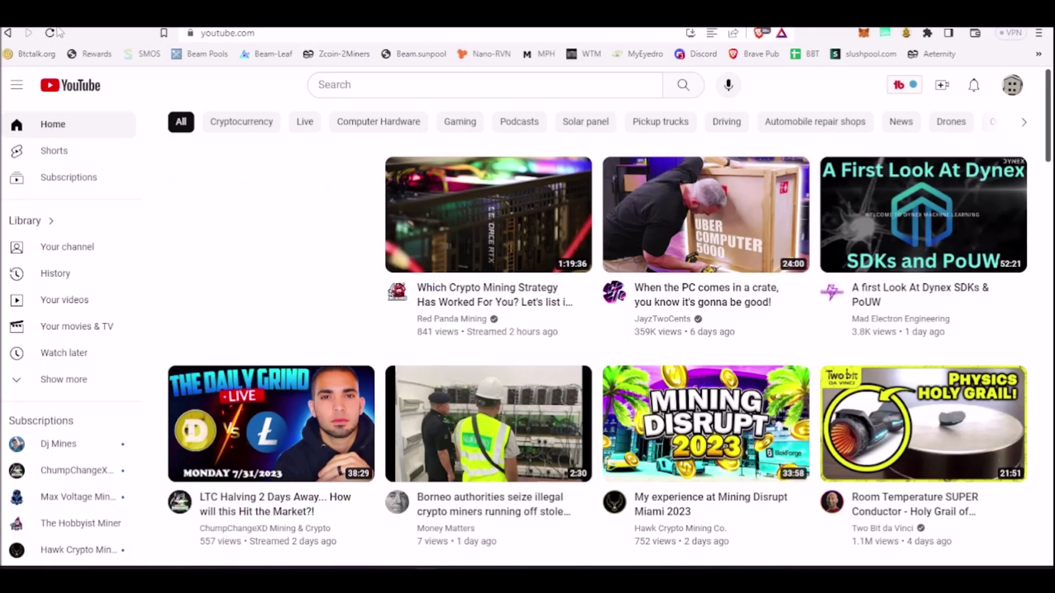
Step: Open the Hive OS tab and look through the 14 workers' hashrates, power draw and GPU temperatures
left_click(55, 16)
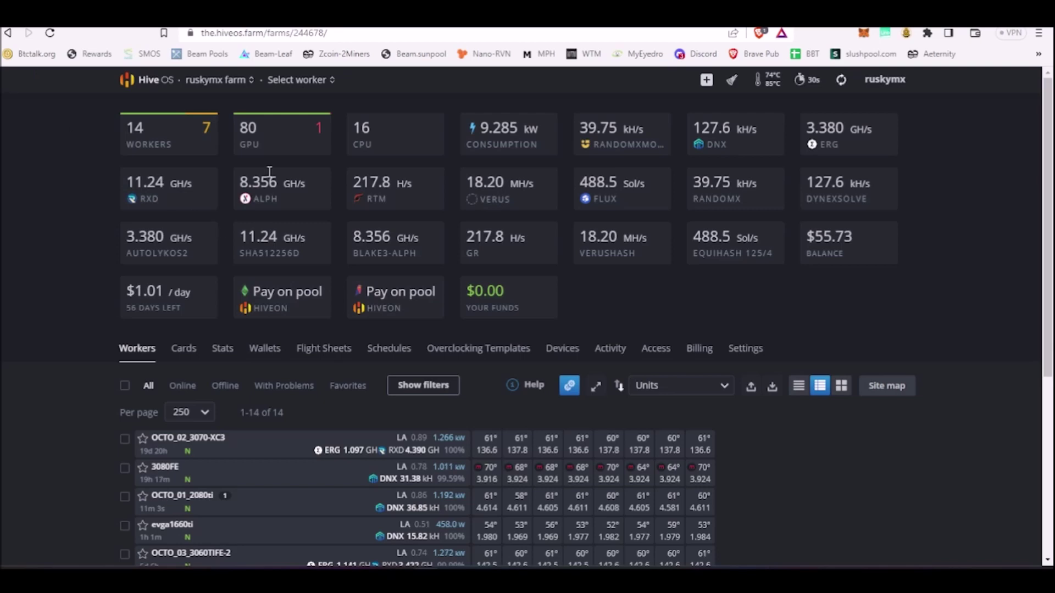
scroll(268, 170, "down", 3)
scroll(268, 175, "down", 2)
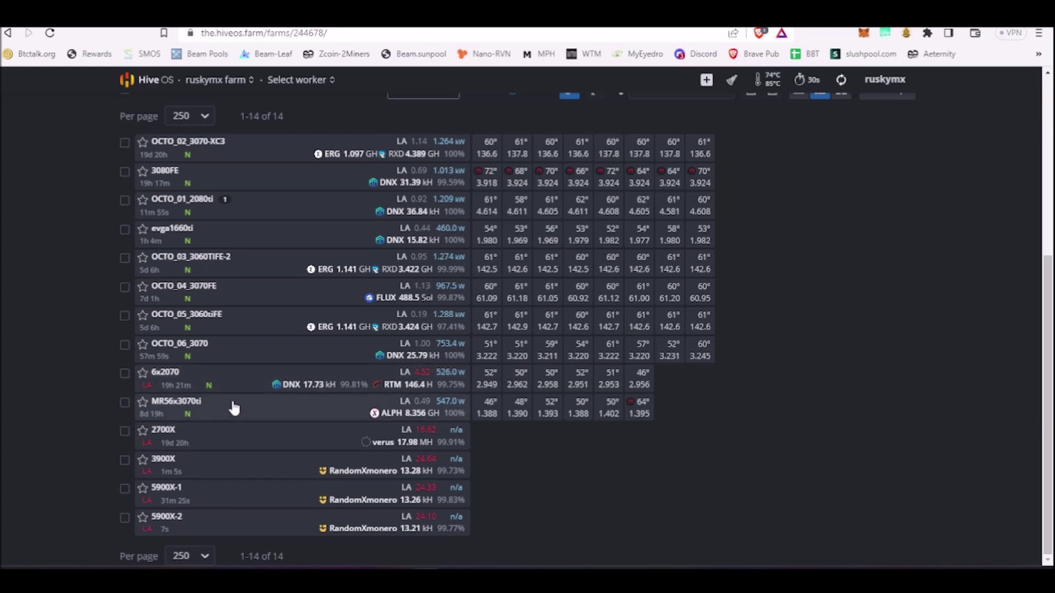
Step: Review the Alephium HeroMiners stats, earnings and 803.0722 ALPH paid, then return to Excel
left_click(226, 405)
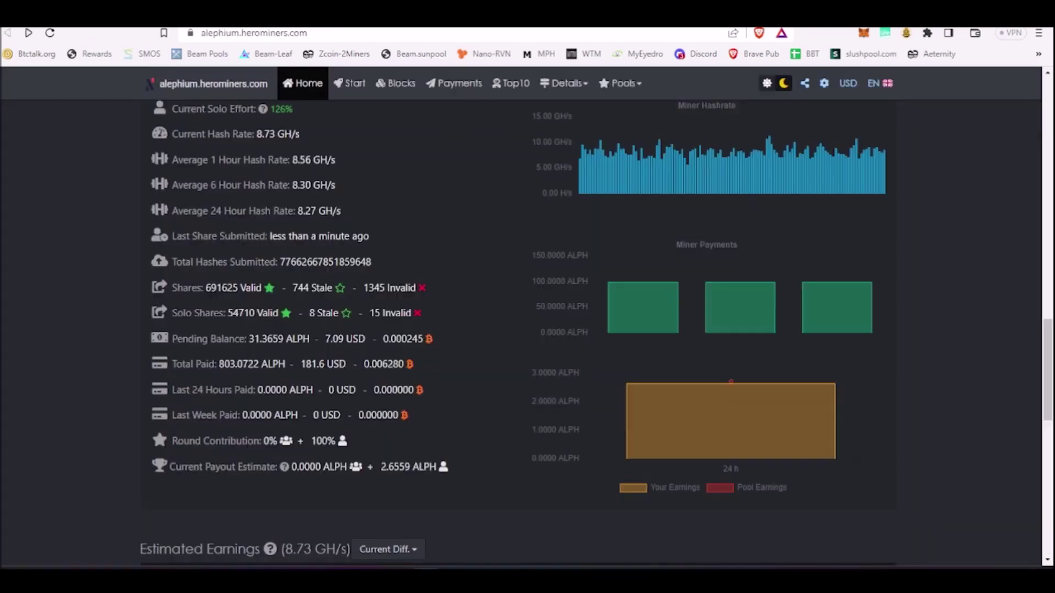
scroll(302, 263, "up", 1)
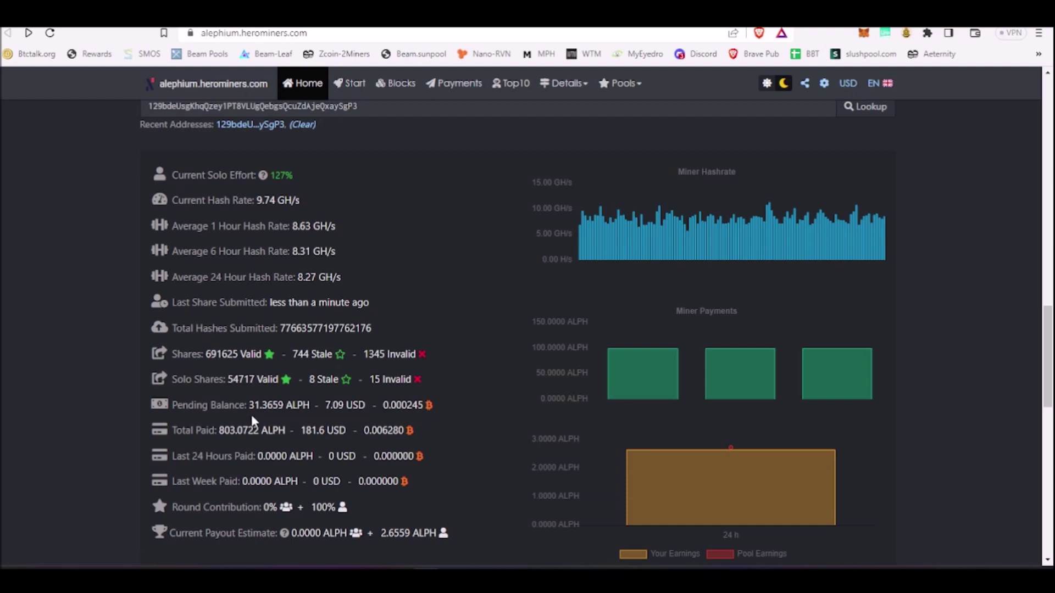
scroll(252, 421, "down", 4)
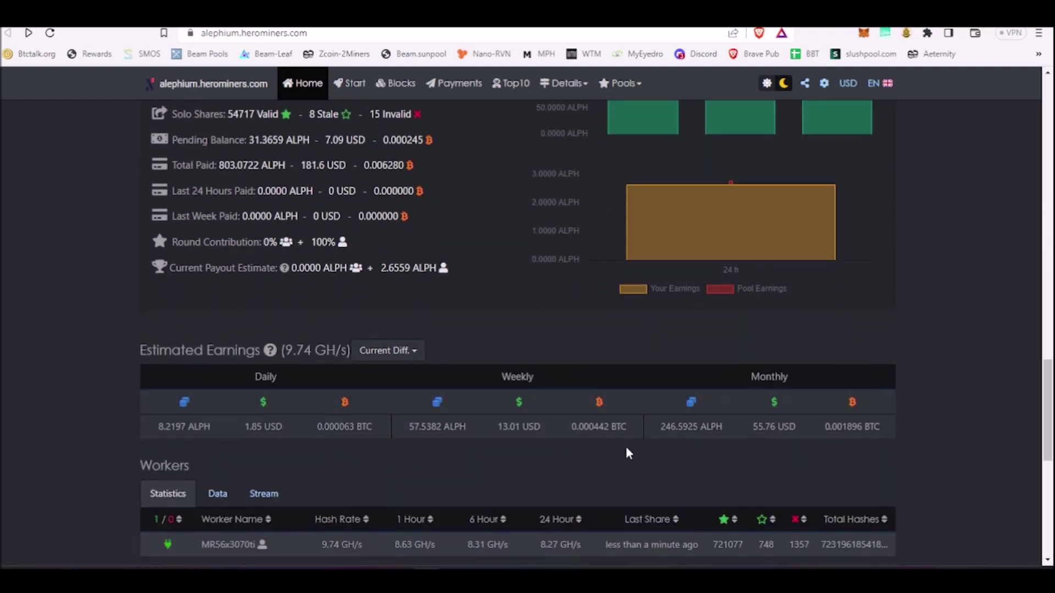
scroll(594, 511, "down", 2)
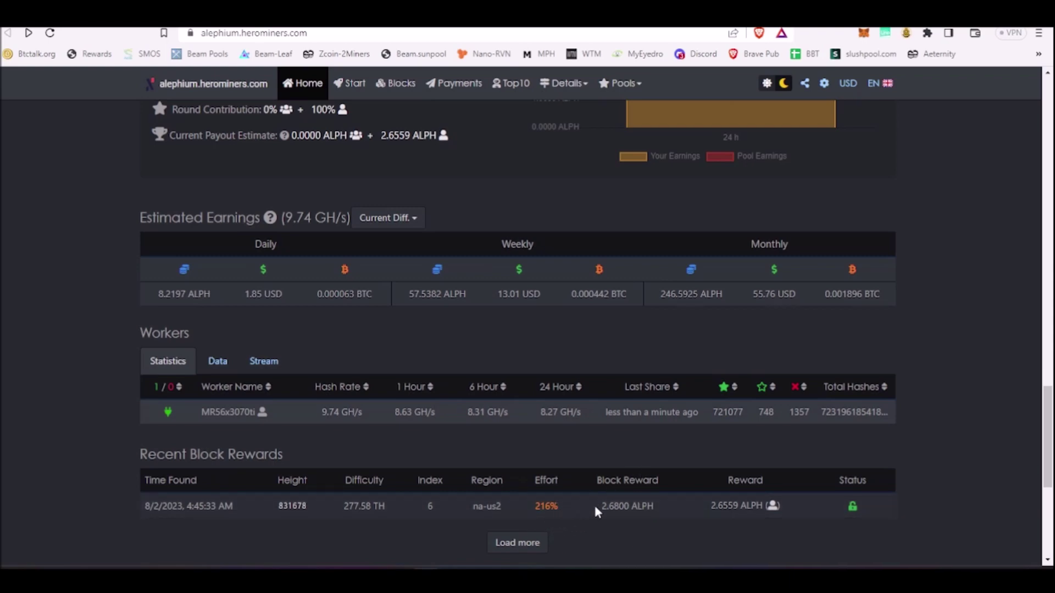
scroll(558, 455, "up", 6)
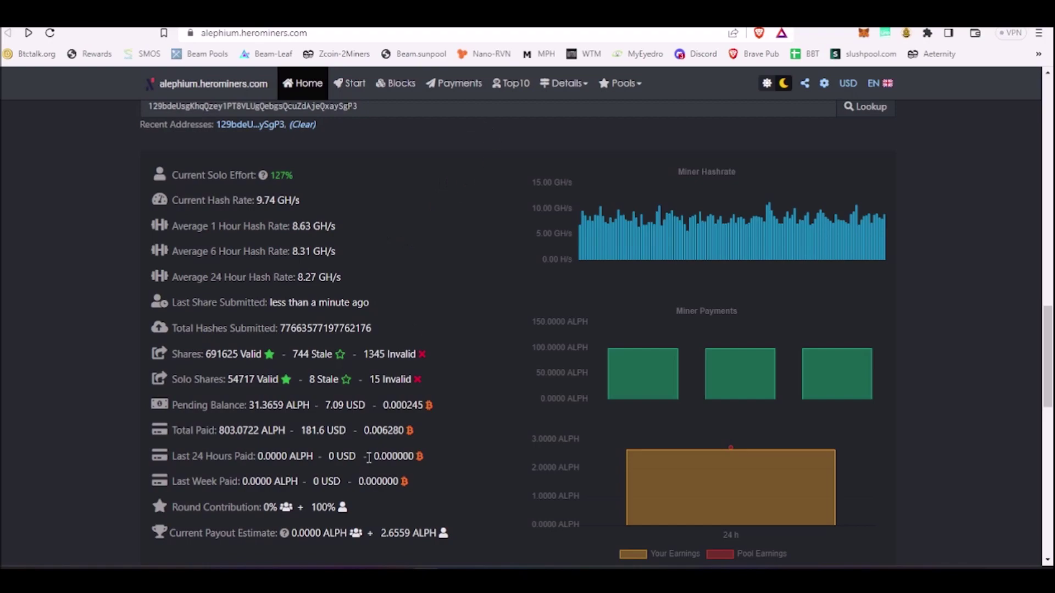
left_click(543, 516)
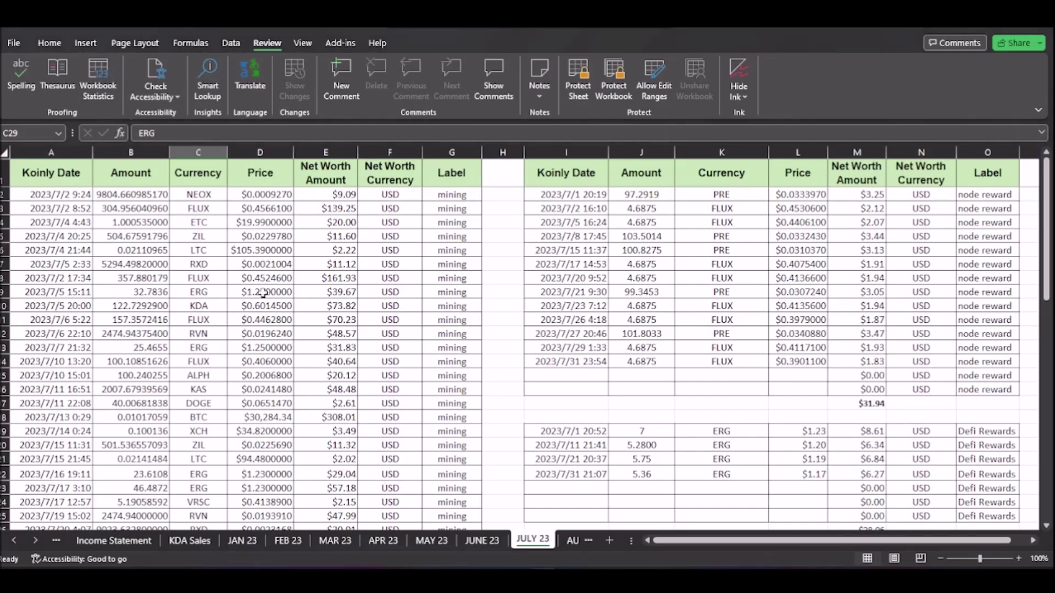
Step: Look over the JULY 23 mining, node and Defi entries ($28.06) and the $1,776.62 total income
scroll(247, 235, "down", 1)
scroll(246, 240, "up", 1)
scroll(775, 385, "down", 2)
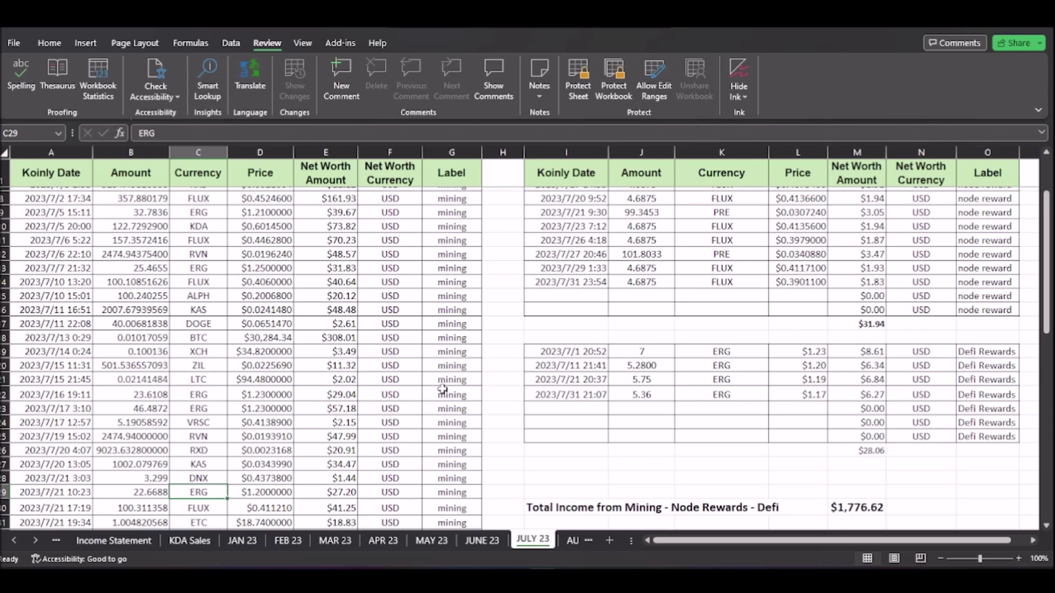
scroll(410, 365, "down", 5)
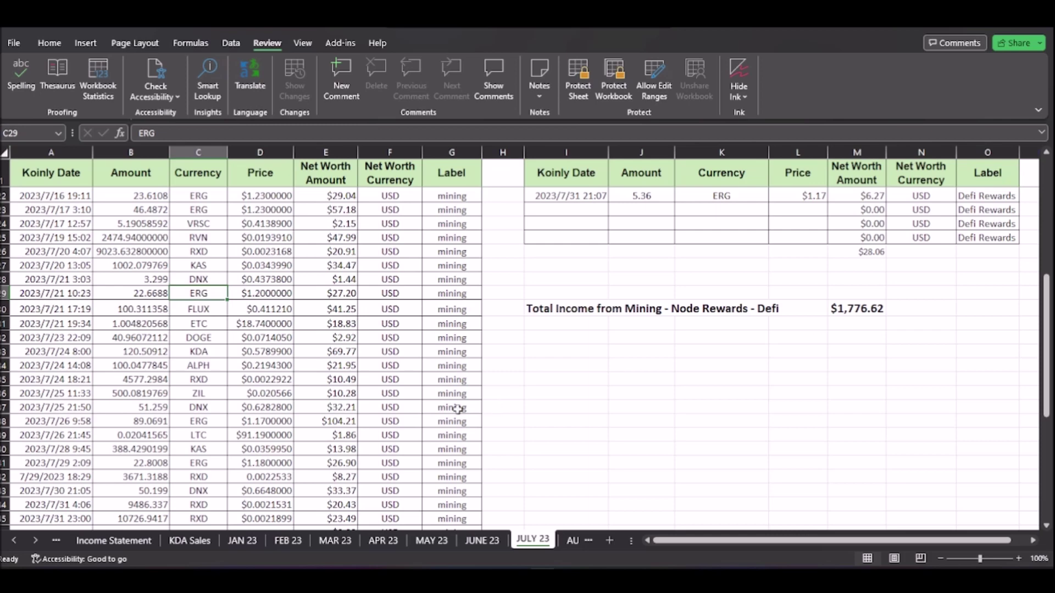
scroll(454, 410, "up", 1)
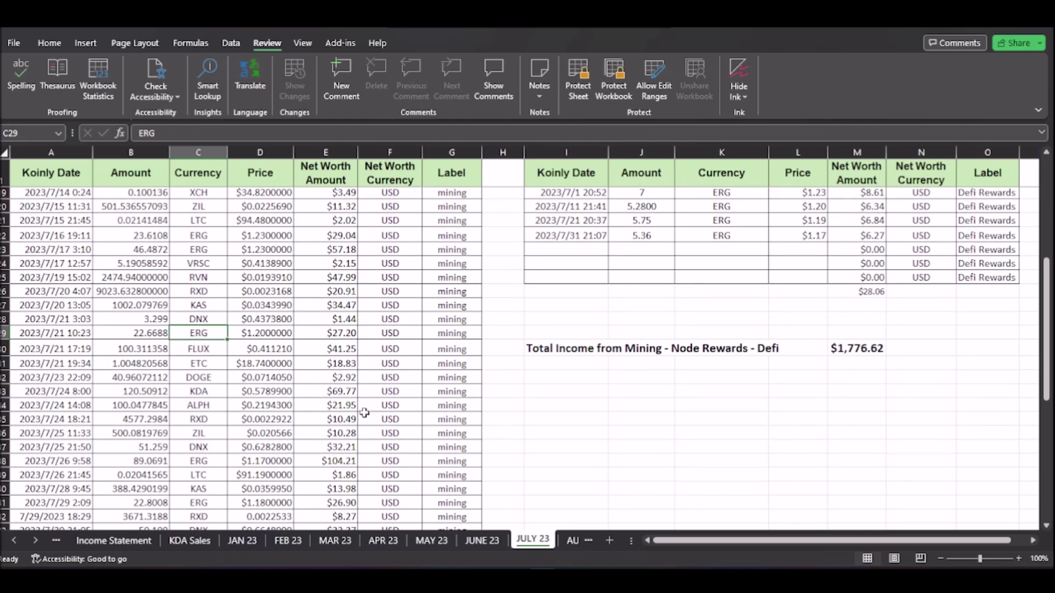
scroll(350, 391, "up", 3)
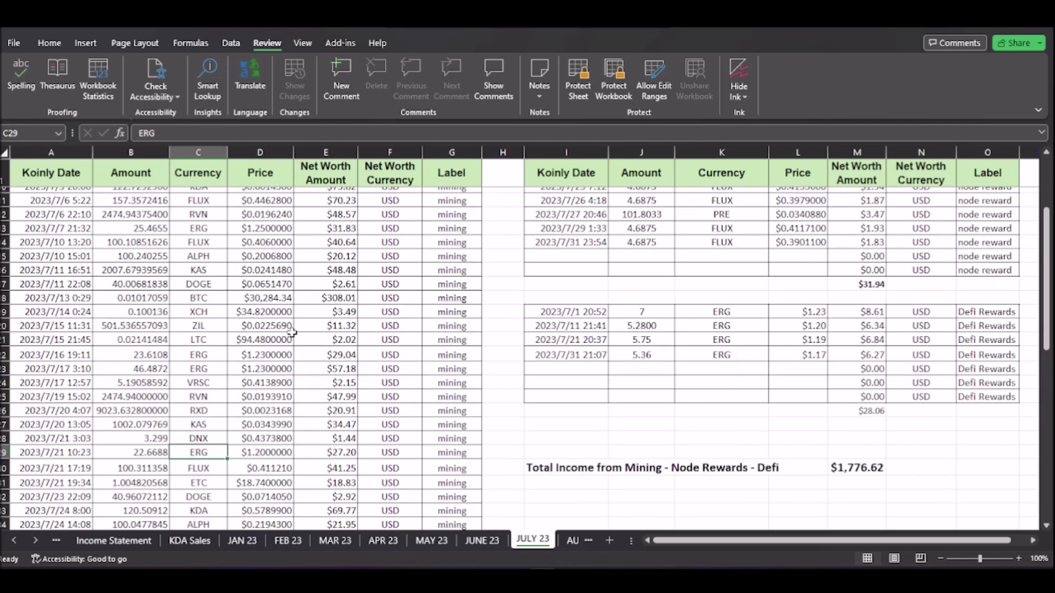
left_click(307, 299)
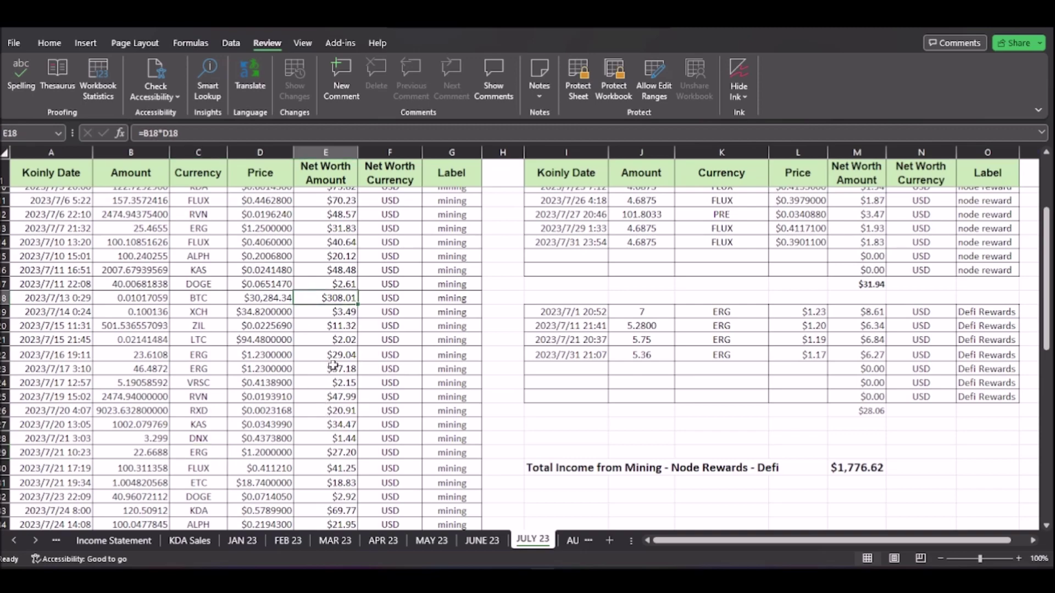
scroll(333, 365, "down", 3)
scroll(333, 357, "down", 3)
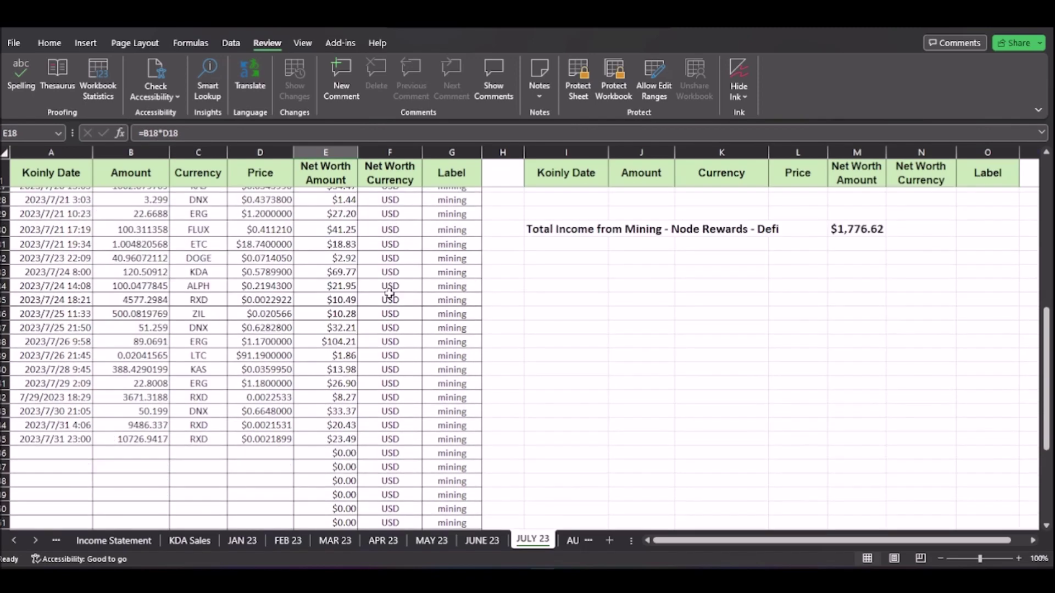
scroll(385, 296, "down", 1)
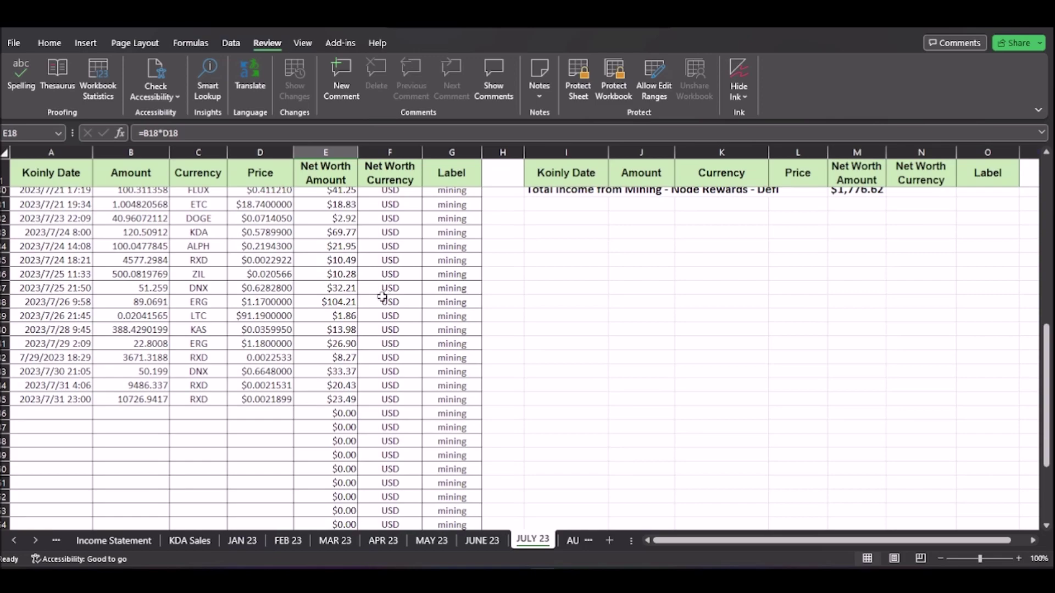
scroll(336, 364, "up", 3)
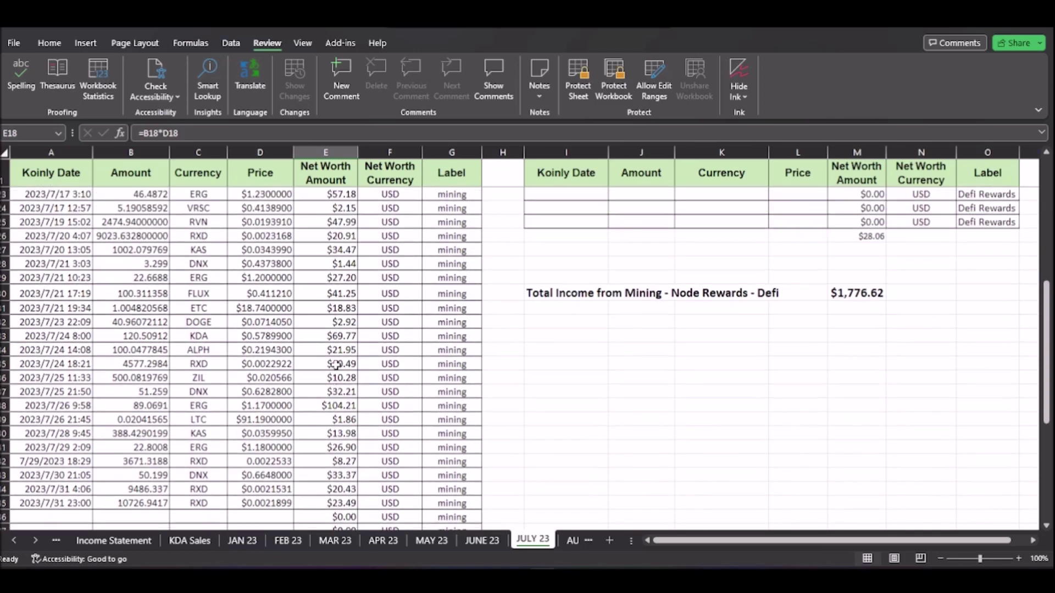
scroll(336, 364, "up", 3)
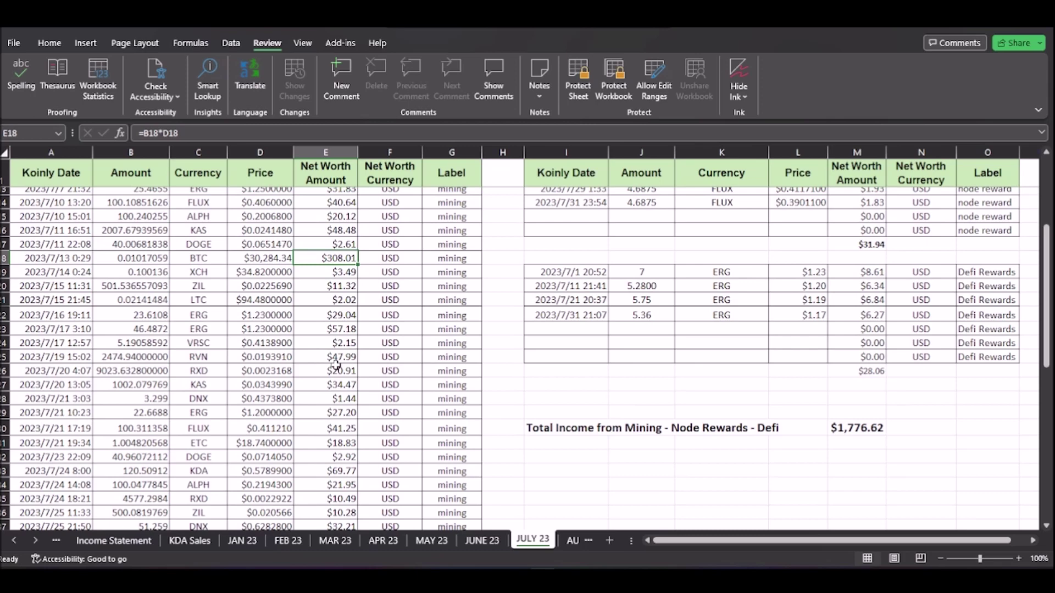
scroll(341, 330, "down", 3)
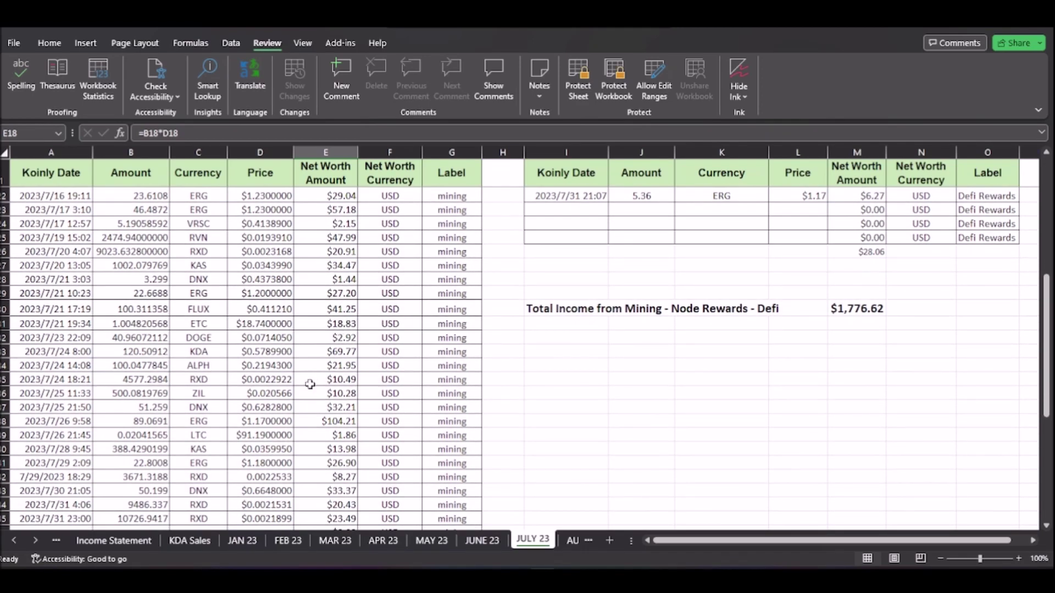
left_click(318, 422)
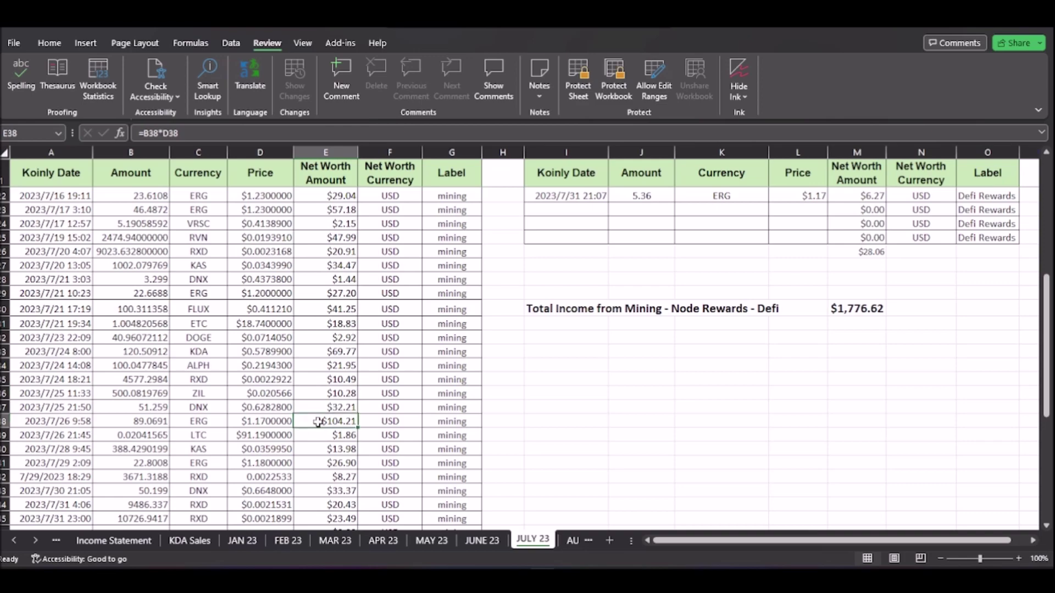
scroll(318, 421, "down", 2)
scroll(318, 417, "up", 4)
Step: Show the Income Statement sheet, with July mining at $1,716.62 and profit at $1,058.60
left_click(110, 542)
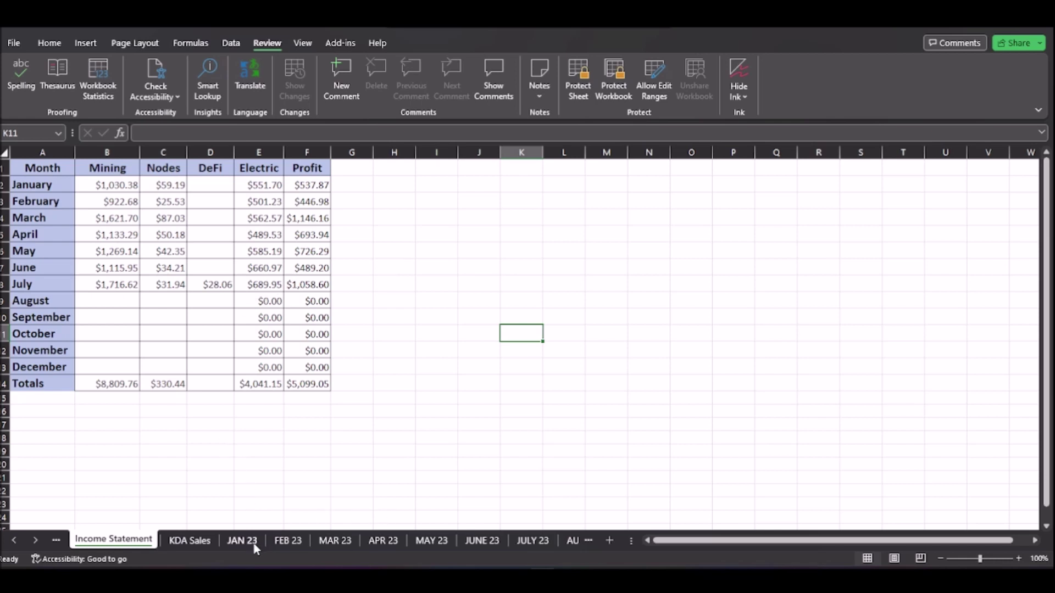
Step: Show the KDA Sales sheet: 1190.00 KDA sold for $1,232.97 at an average $1.04
left_click(193, 542)
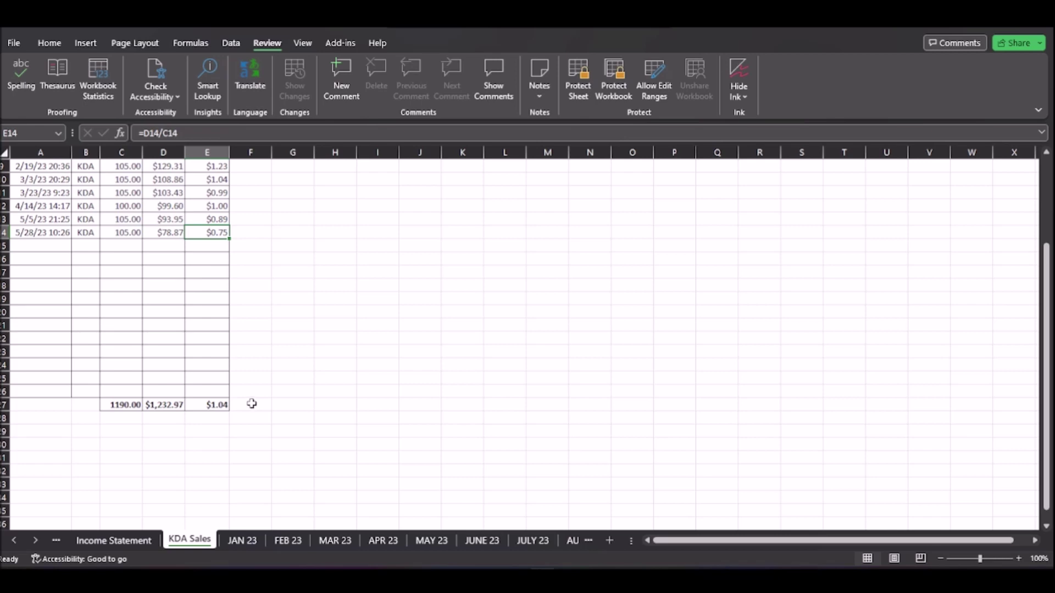
scroll(219, 337, "up", 6)
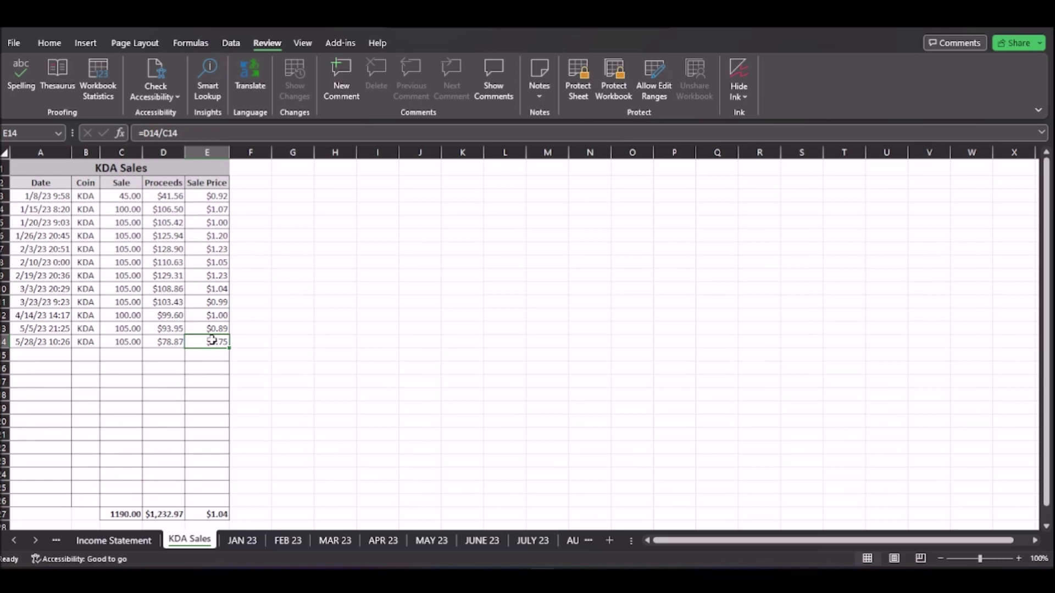
scroll(205, 345, "down", 4)
scroll(205, 346, "down", 1)
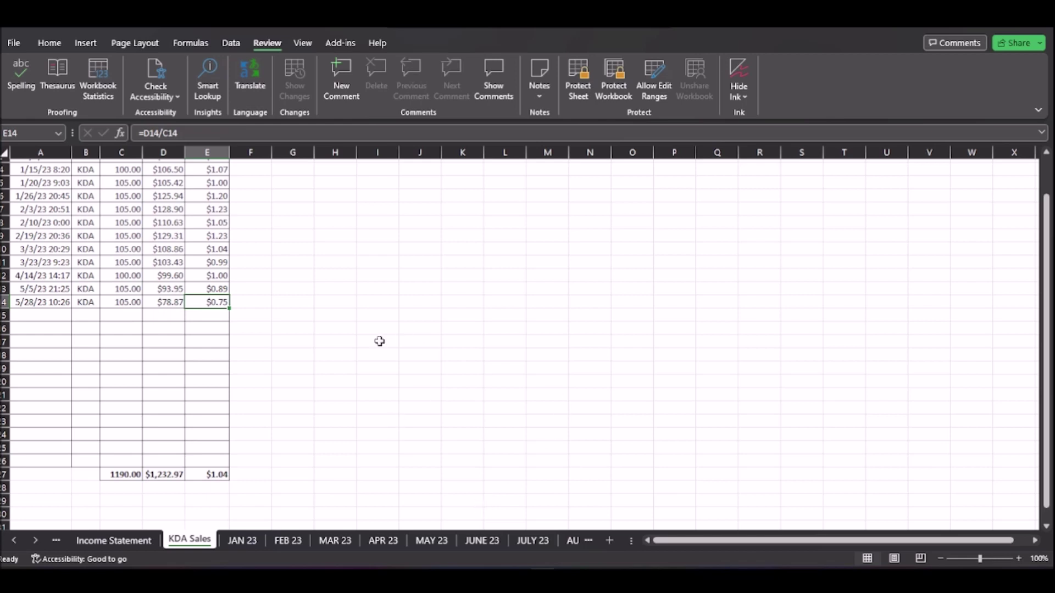
left_click(120, 542)
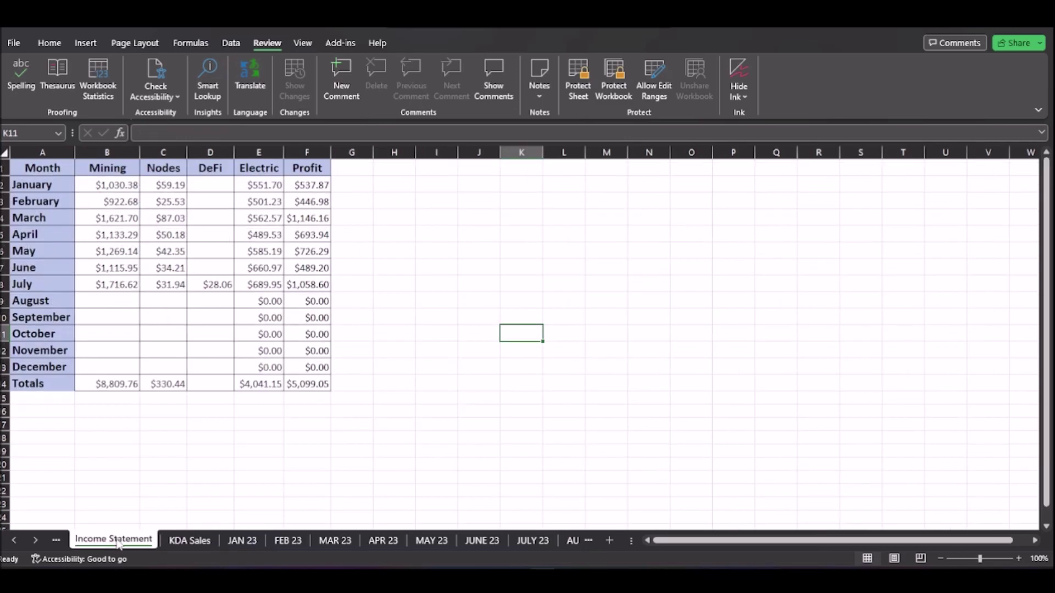
Step: Return to the JULY 23 sheet and look through the mining list ending with the 2023/7/31 RXD entry
left_click(532, 540)
scroll(321, 371, "down", 9)
scroll(321, 371, "up", 4)
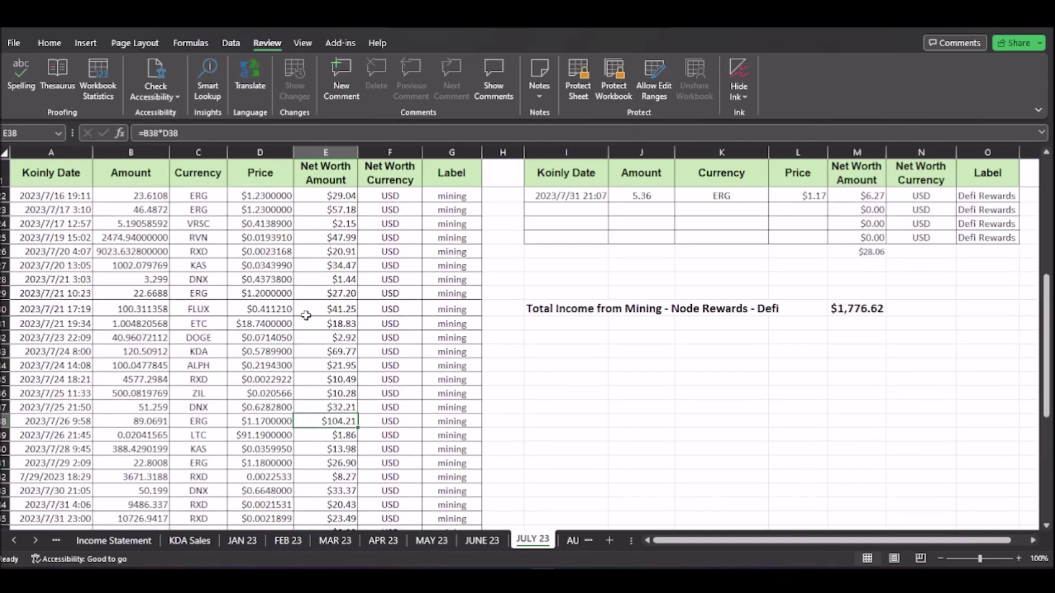
scroll(276, 291, "up", 2)
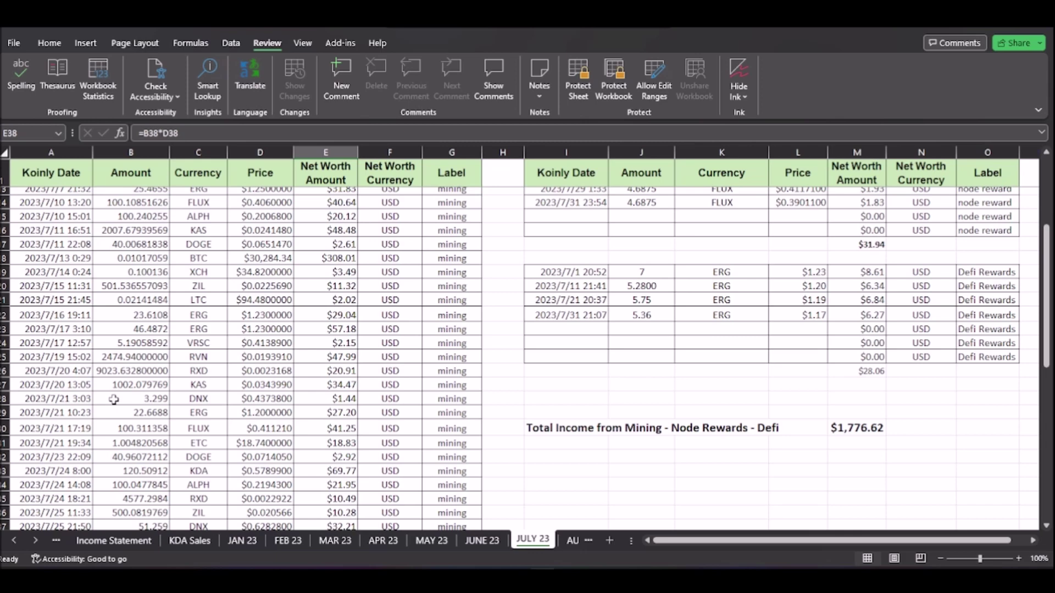
scroll(113, 399, "down", 2)
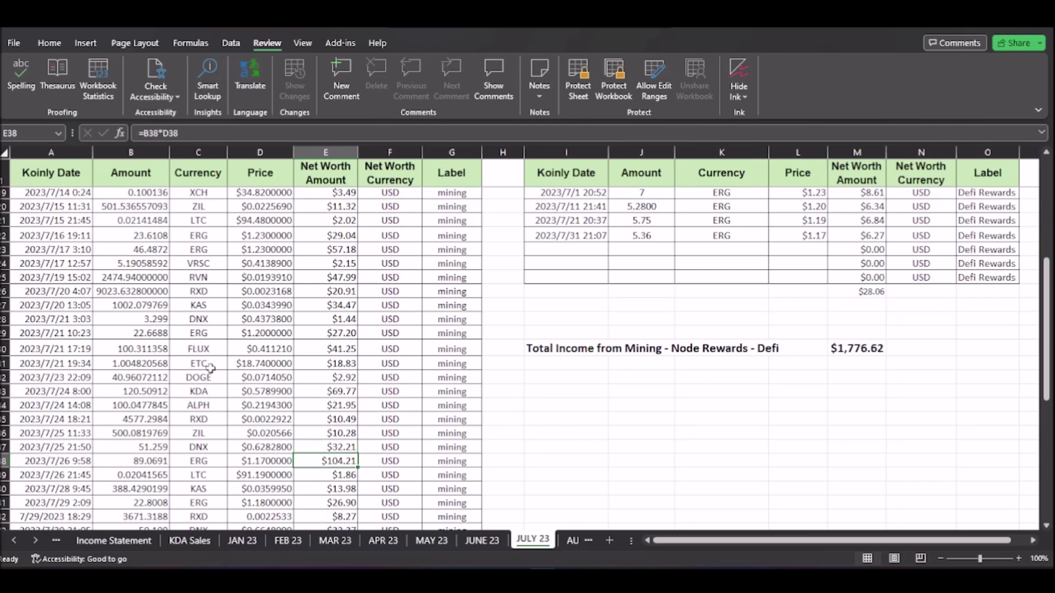
scroll(209, 365, "up", 1)
scroll(215, 368, "down", 1)
scroll(214, 368, "down", 2)
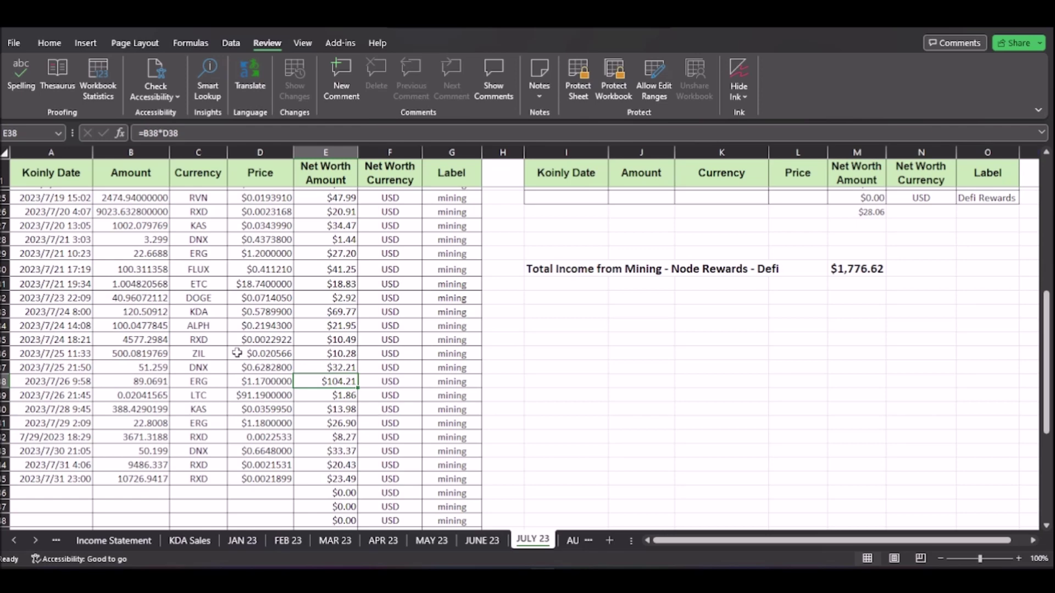
scroll(260, 314, "up", 3)
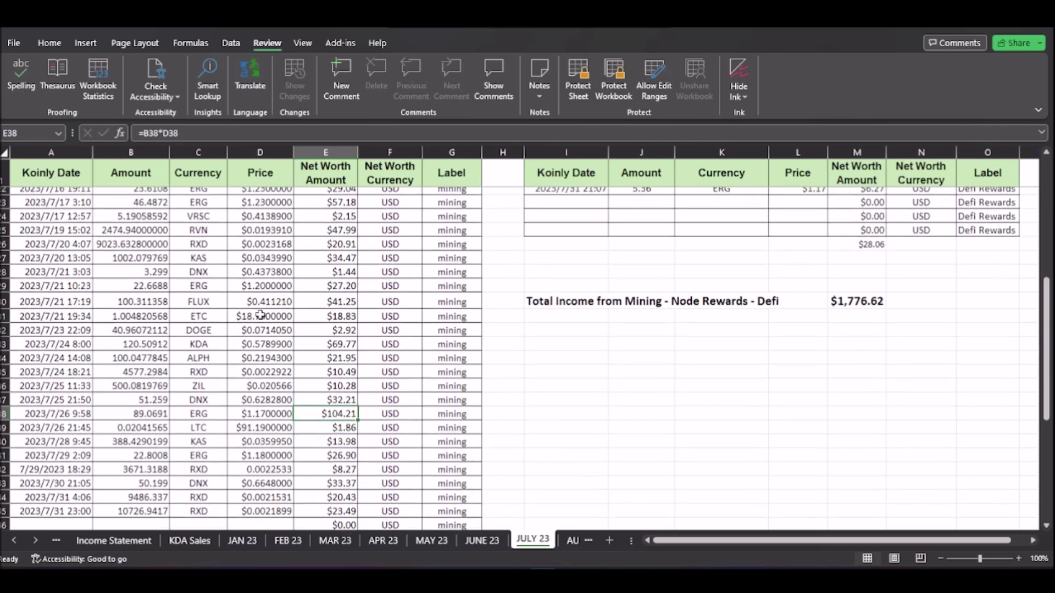
scroll(260, 315, "down", 3)
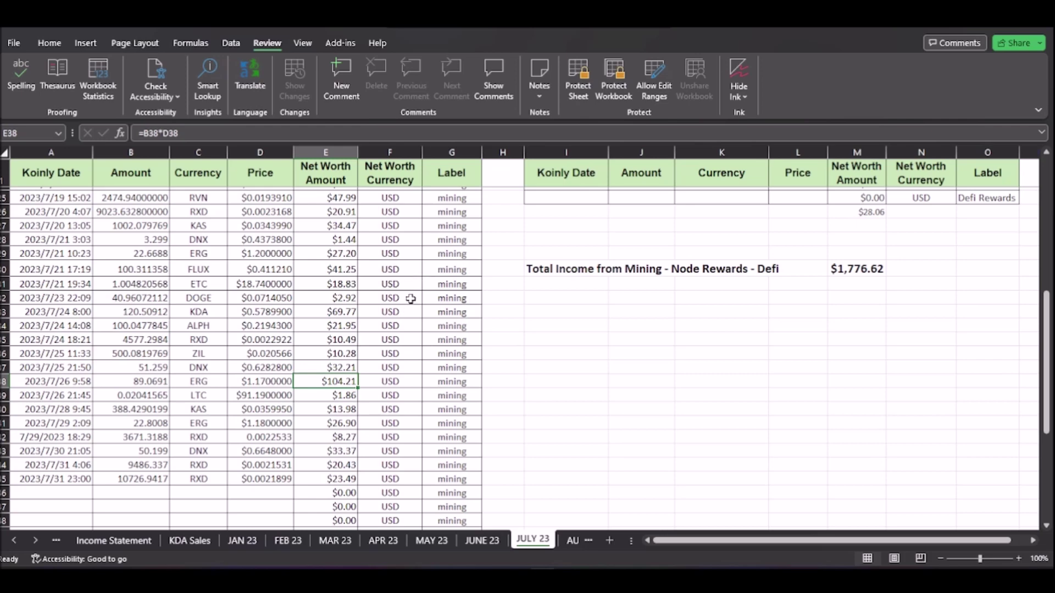
scroll(411, 300, "up", 2)
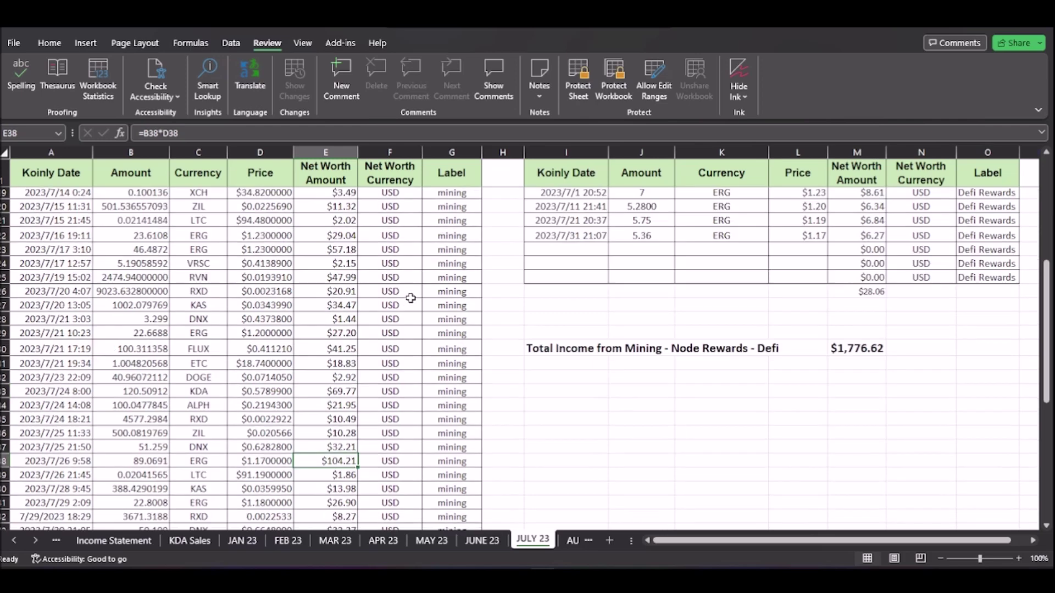
Step: Check the formulas behind the $47.99 and $48.57 RVN amounts, dismissing the update notification
left_click(326, 278)
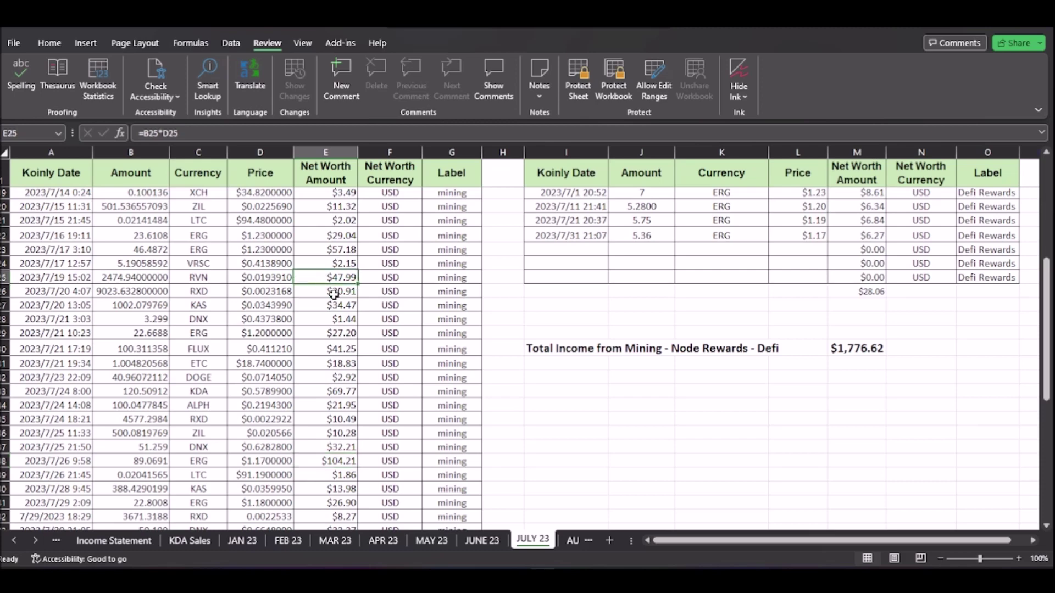
scroll(333, 294, "down", 4)
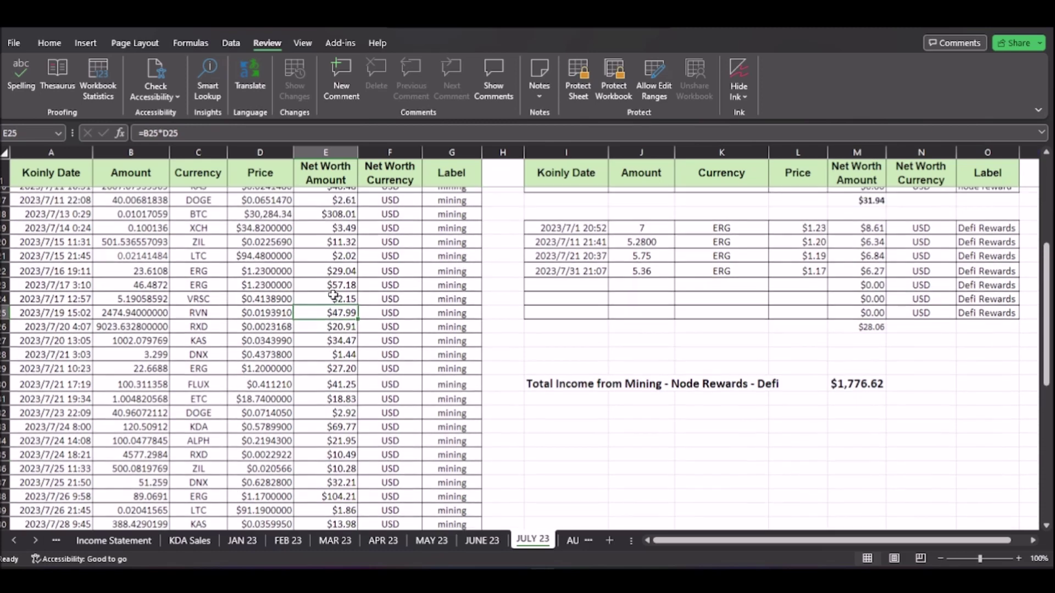
scroll(333, 294, "up", 5)
scroll(333, 294, "up", 1)
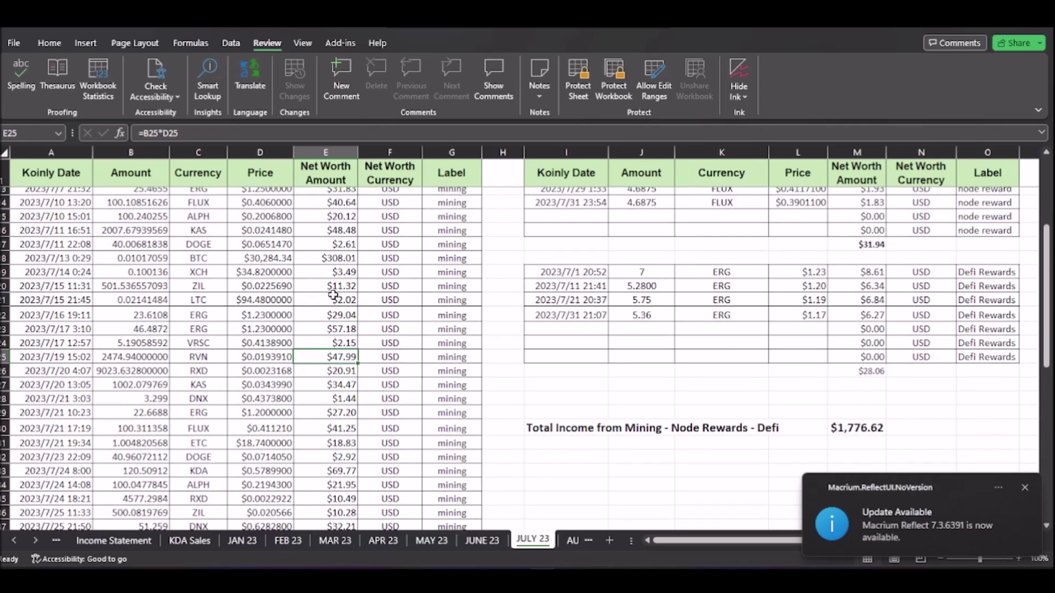
left_click(1023, 489)
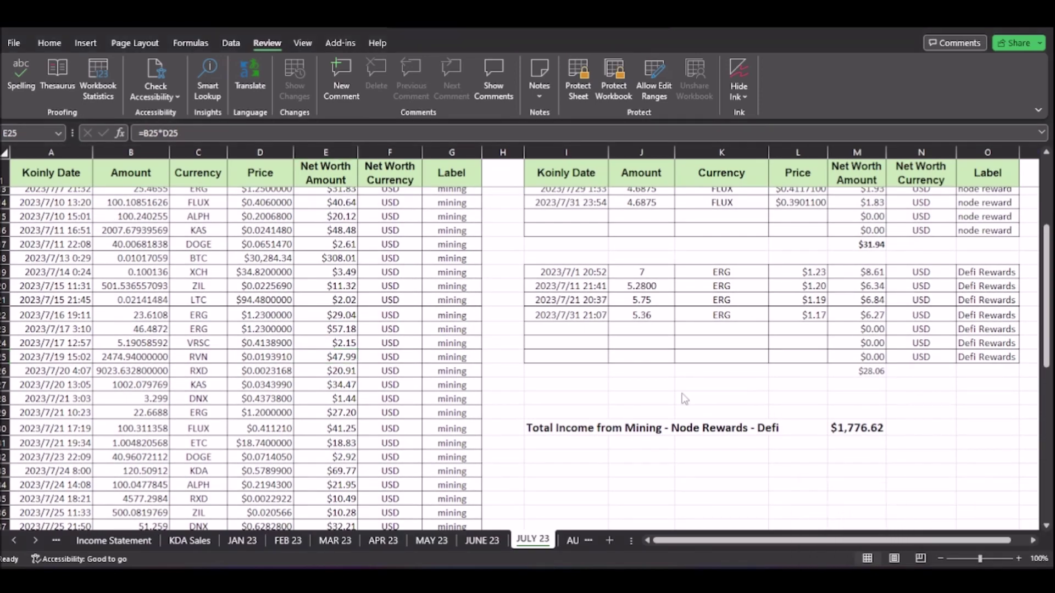
scroll(295, 313, "up", 3)
scroll(295, 313, "up", 1)
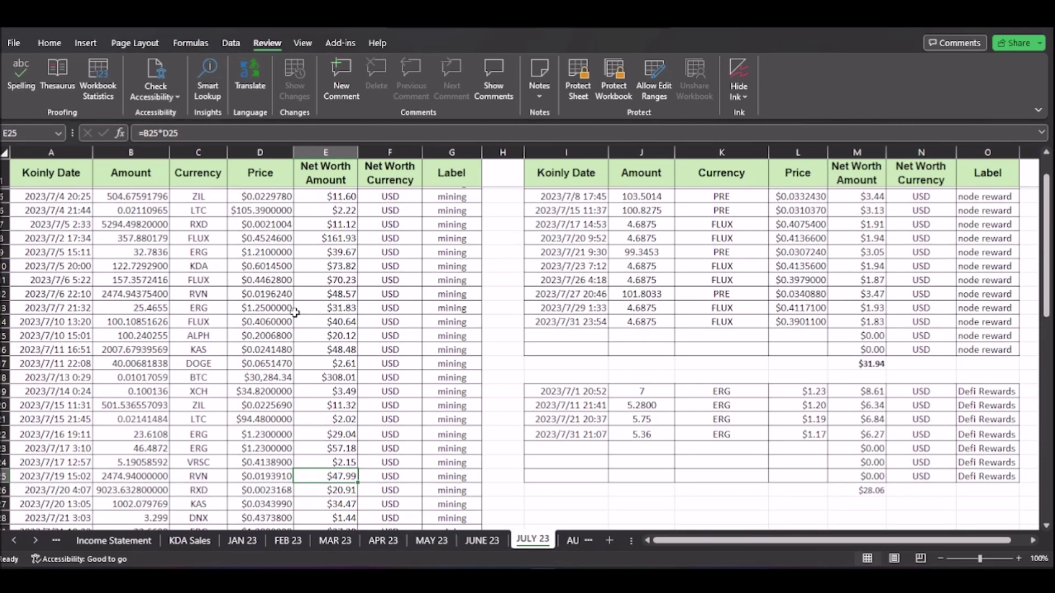
left_click(316, 295)
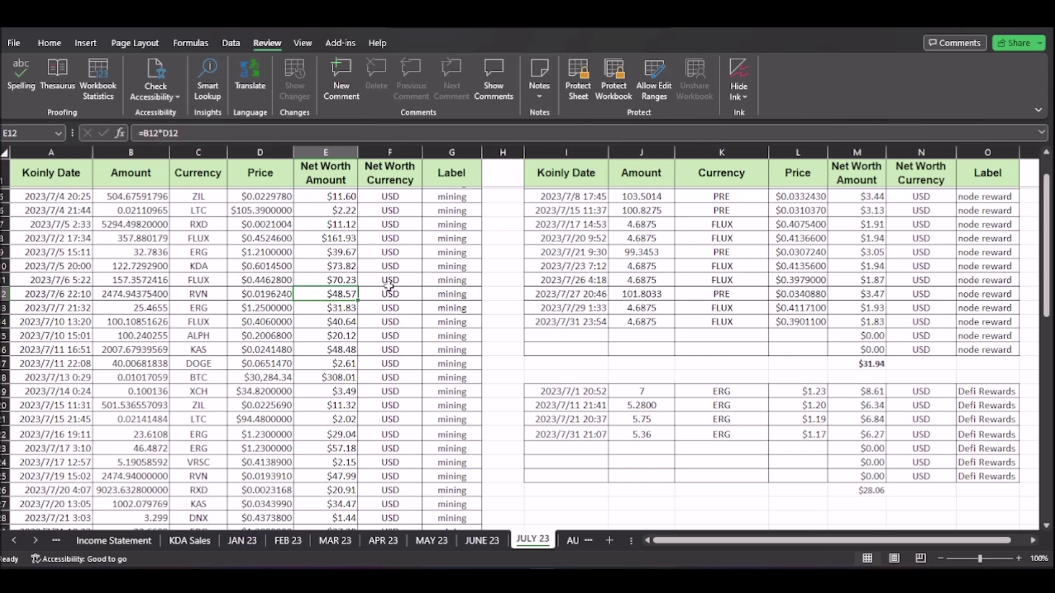
scroll(377, 367, "down", 5)
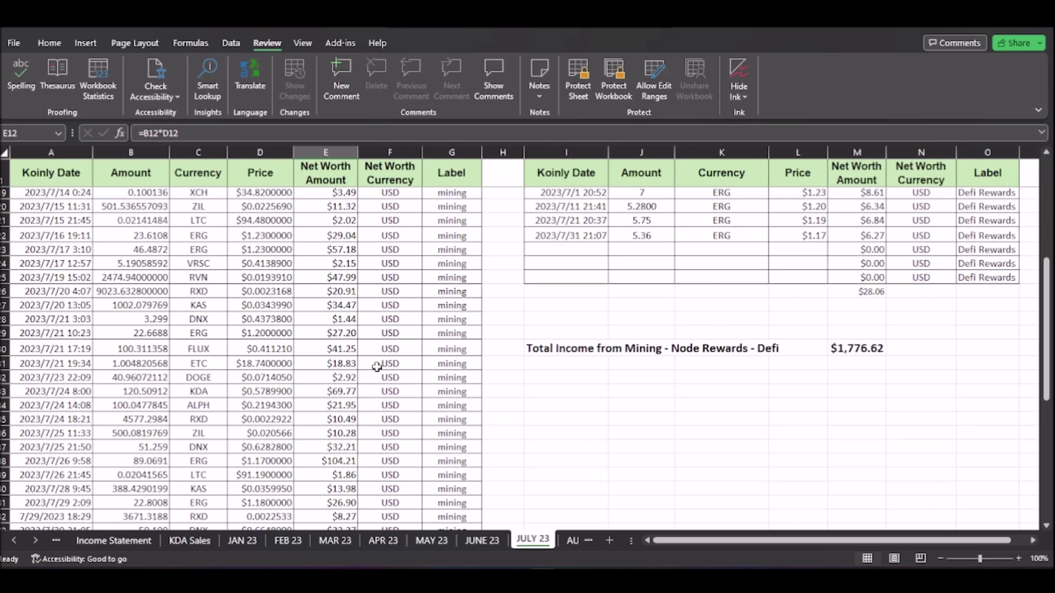
left_click(113, 540)
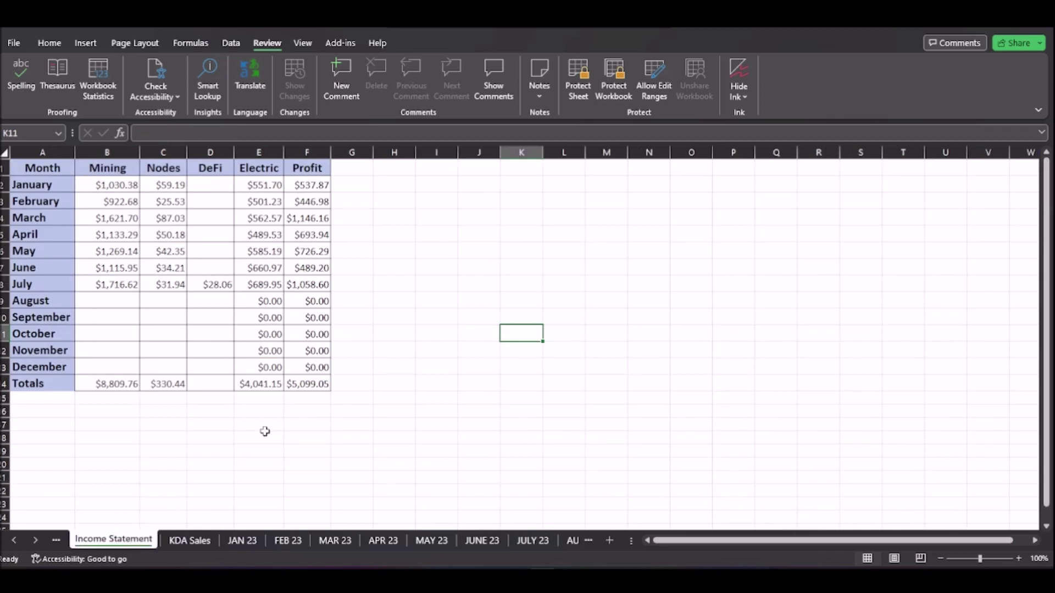